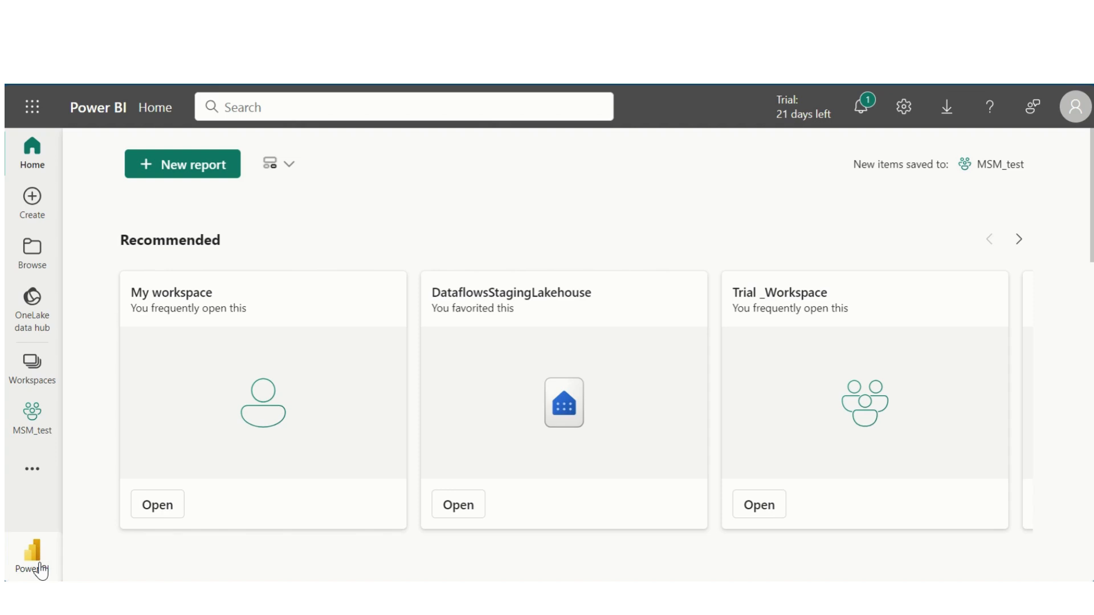
# Step: Start a new workspace and name it 01-fabrictest
pyautogui.click(38, 567)
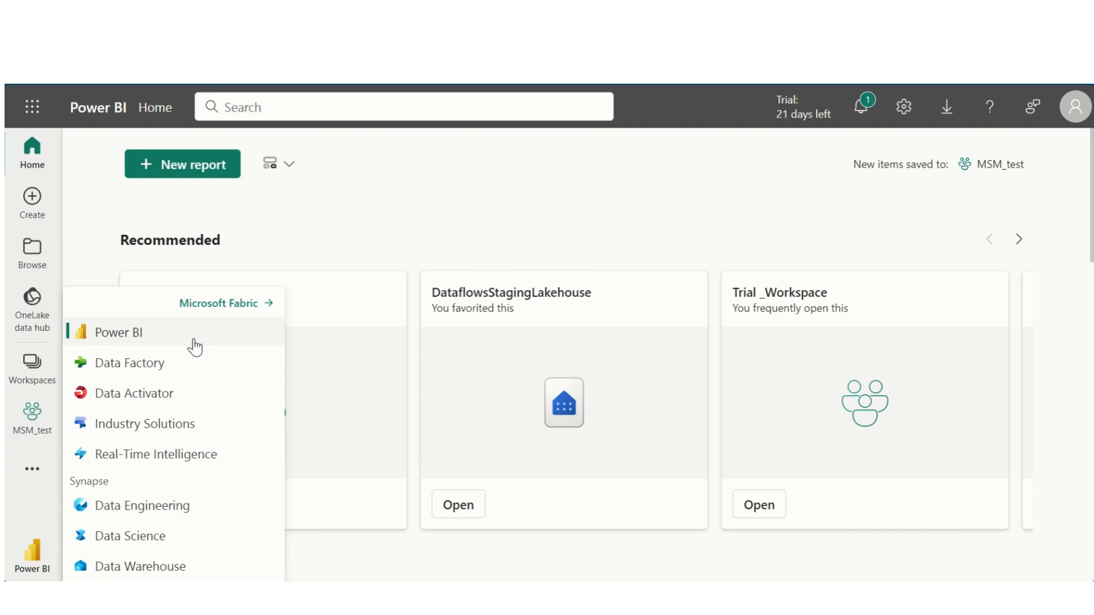
pyautogui.click(372, 246)
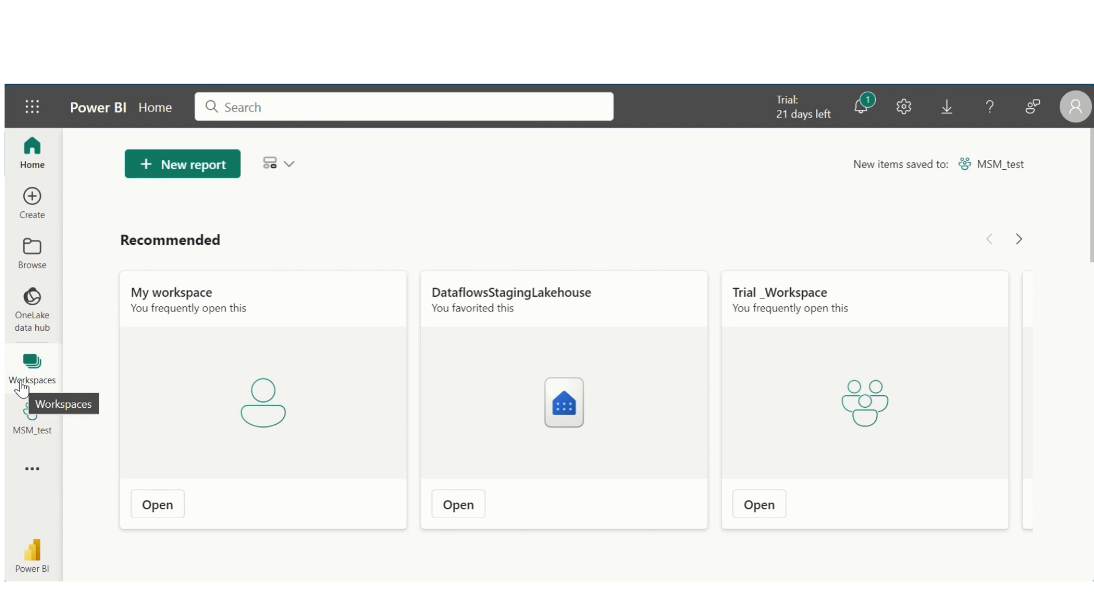
pyautogui.click(22, 389)
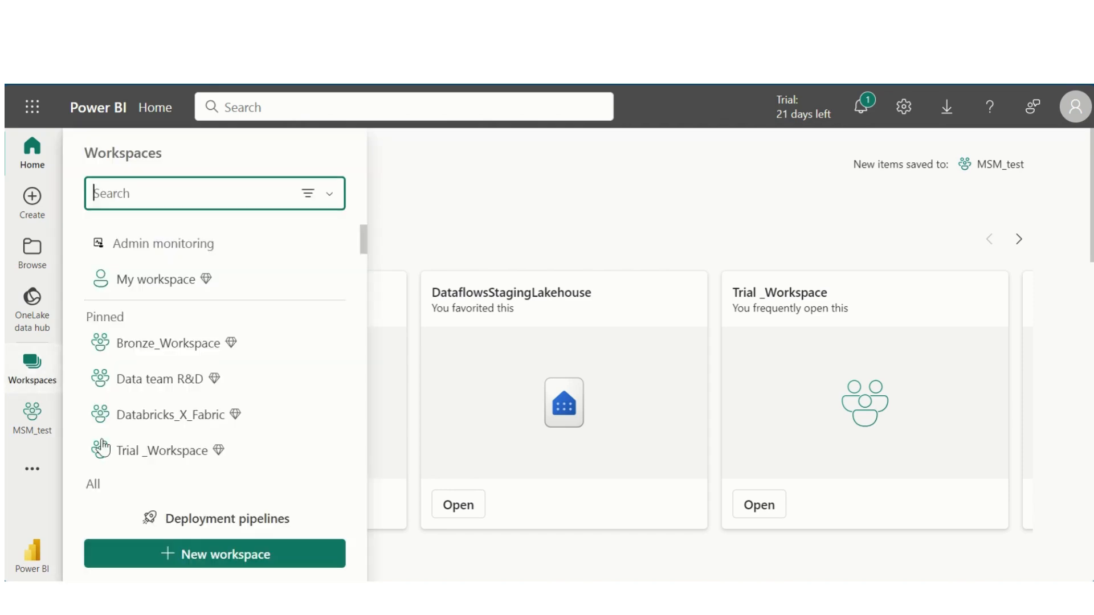
pyautogui.click(188, 557)
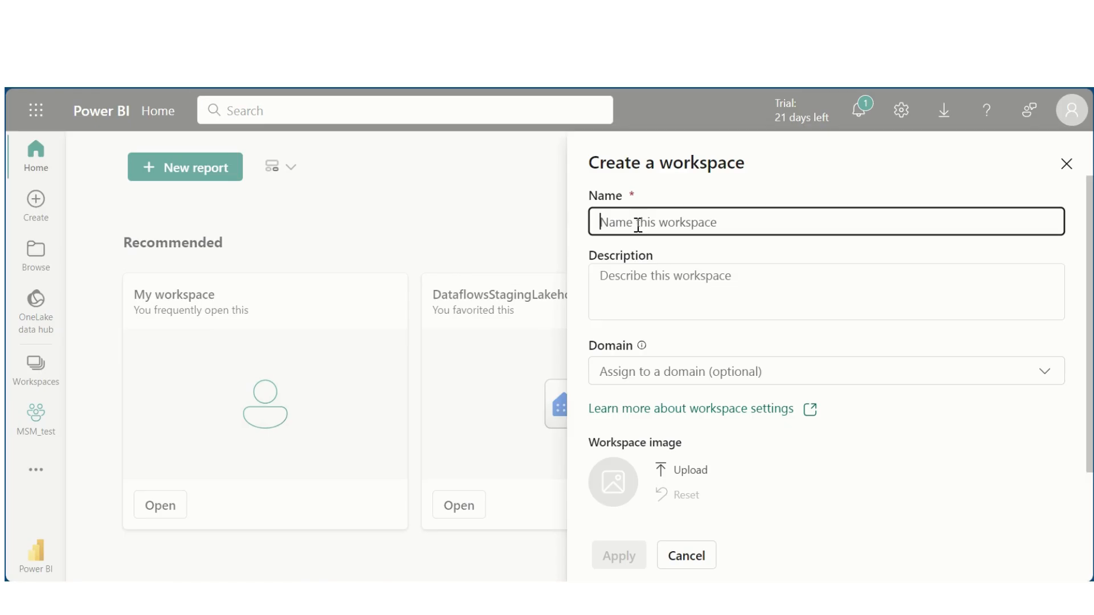
pyautogui.write('01-f')
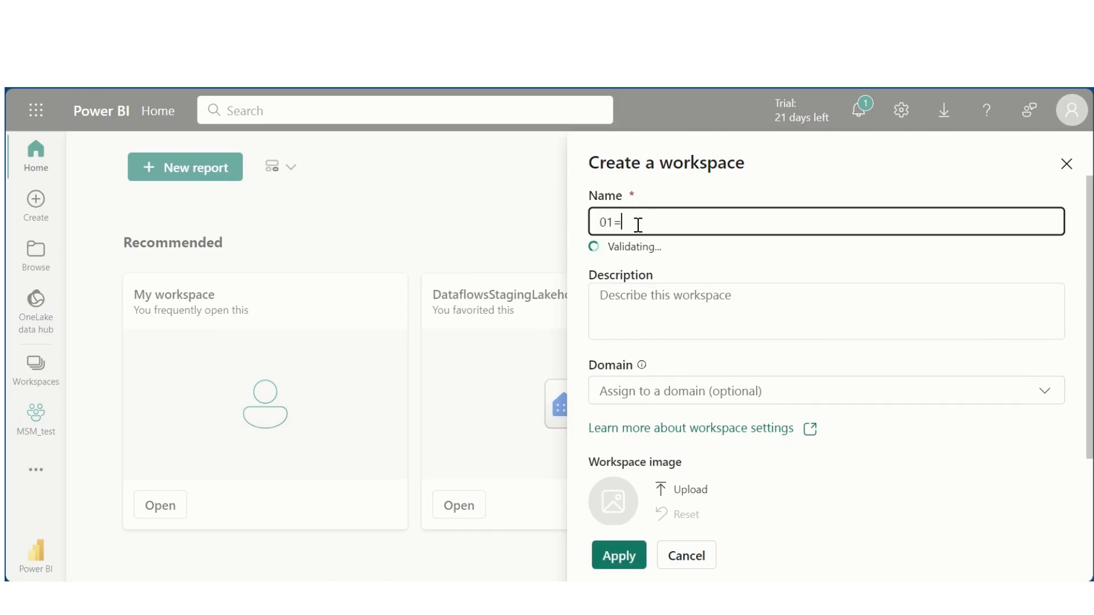
pyautogui.write('abrictest')
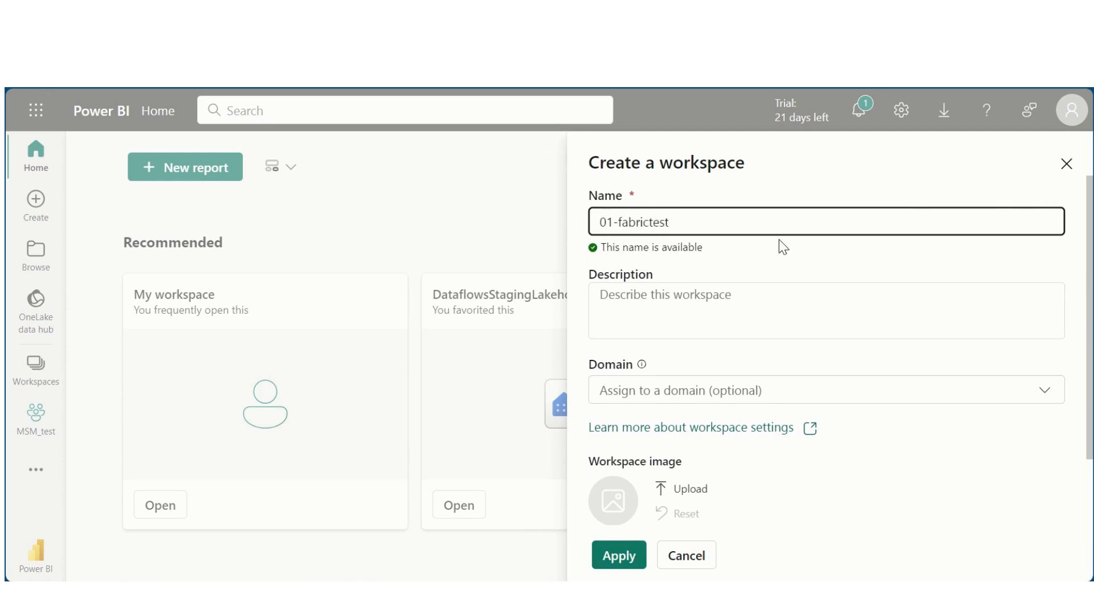
# Step: Keep the Trial license mode under Advanced settings and create the workspace
pyautogui.scroll(-2, 666, 359)
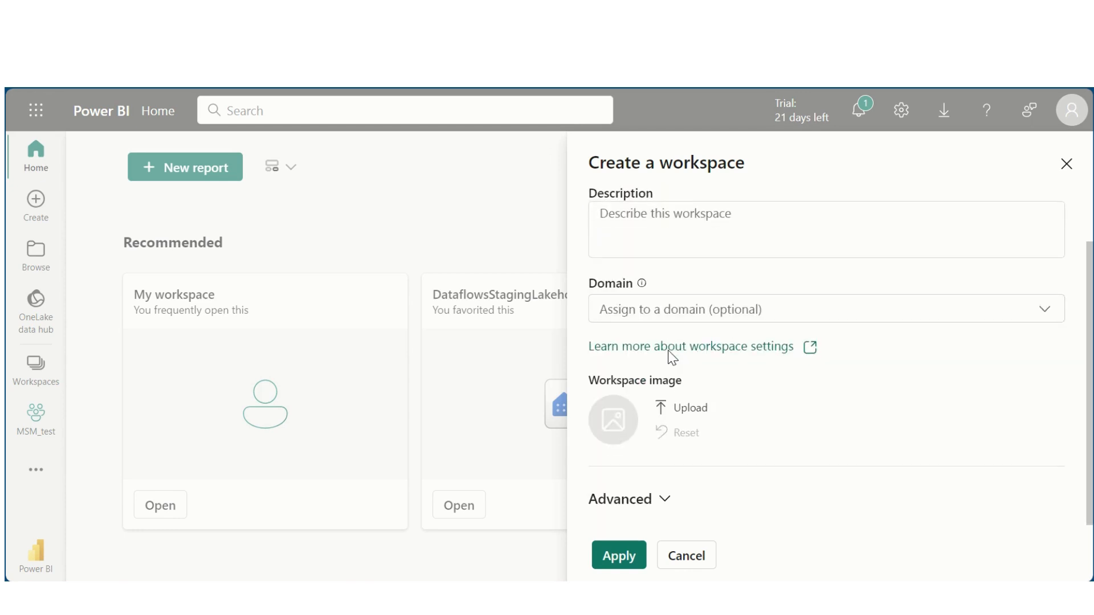
pyautogui.click(634, 509)
pyautogui.scroll(-10, 634, 508)
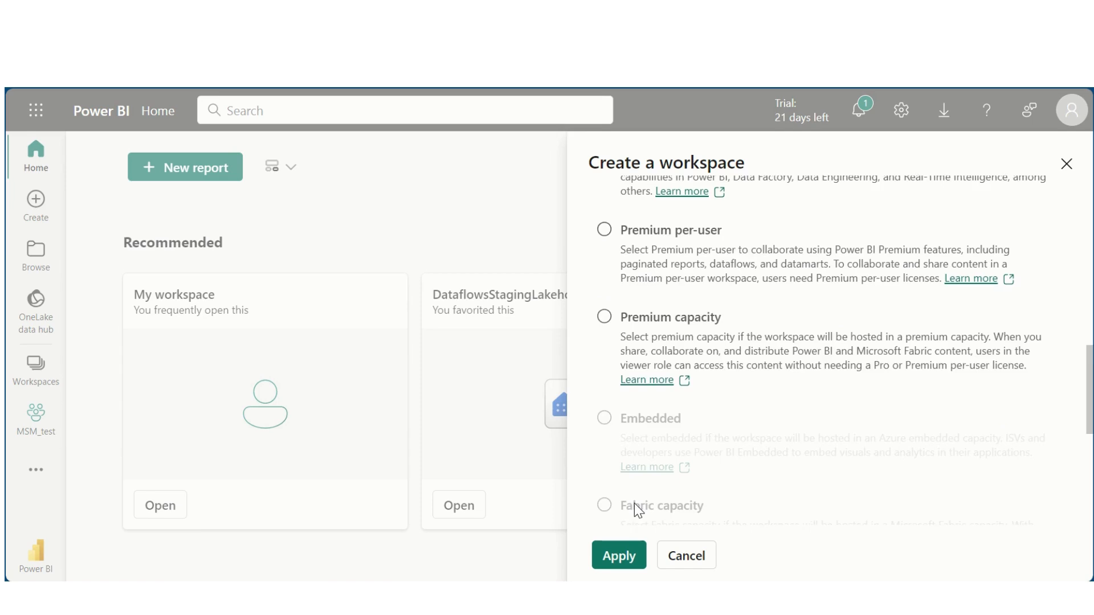
pyautogui.scroll(4, 634, 503)
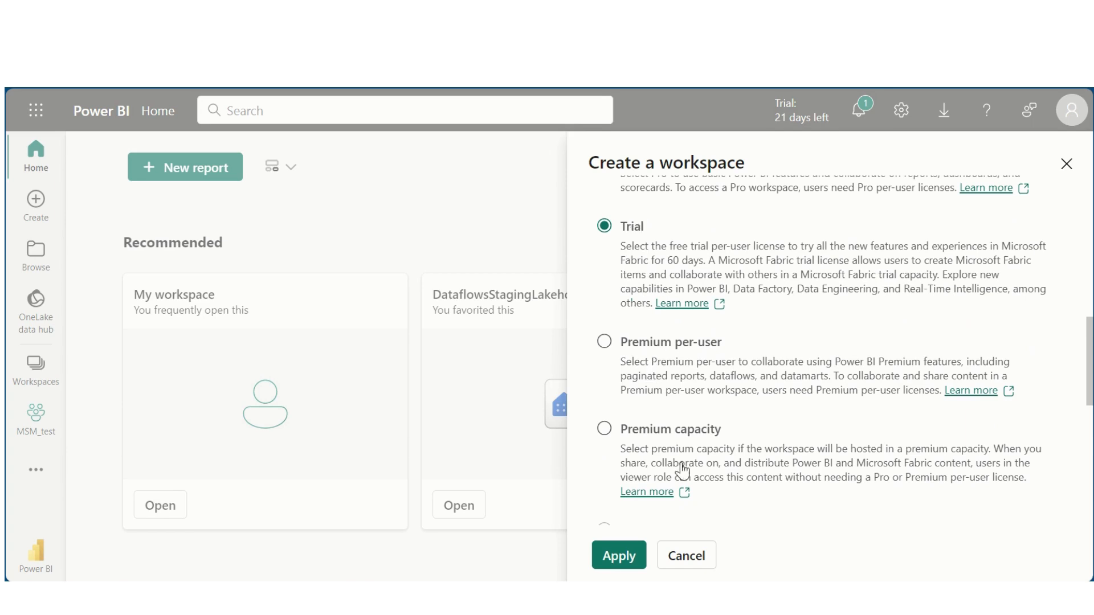
pyautogui.scroll(-8, 654, 376)
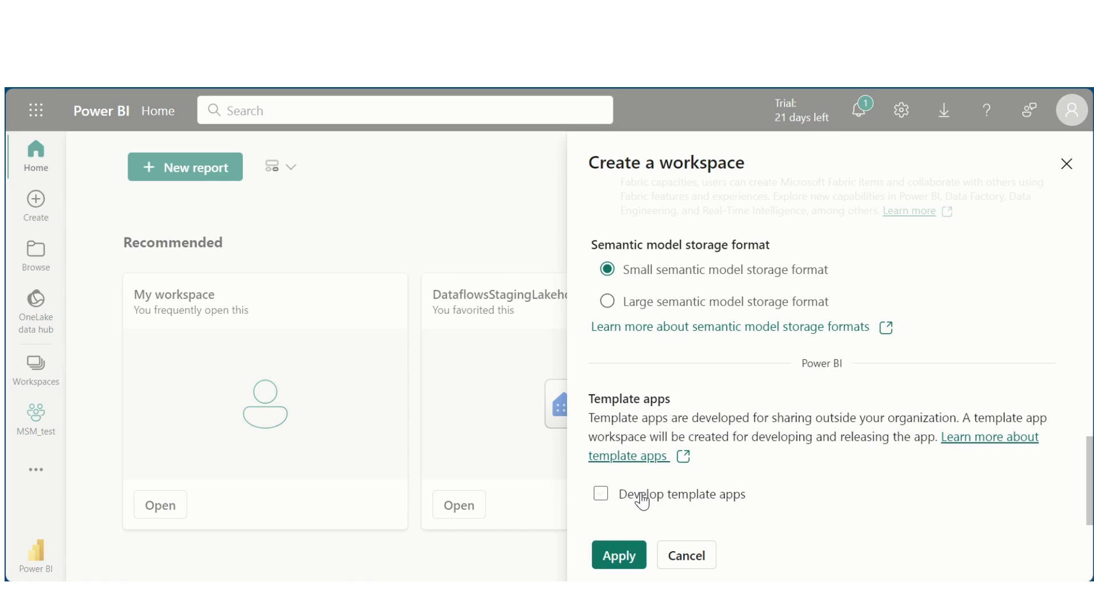
pyautogui.click(617, 563)
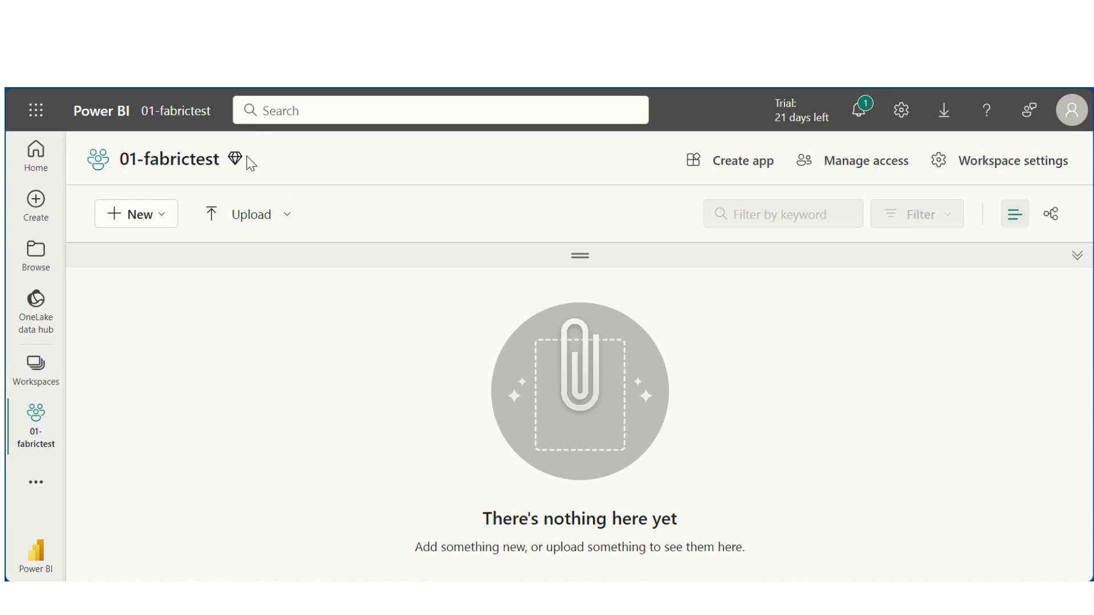
# Step: Open the + New item menu in the empty 01-fabrictest workspace
pyautogui.moveTo(234, 164)
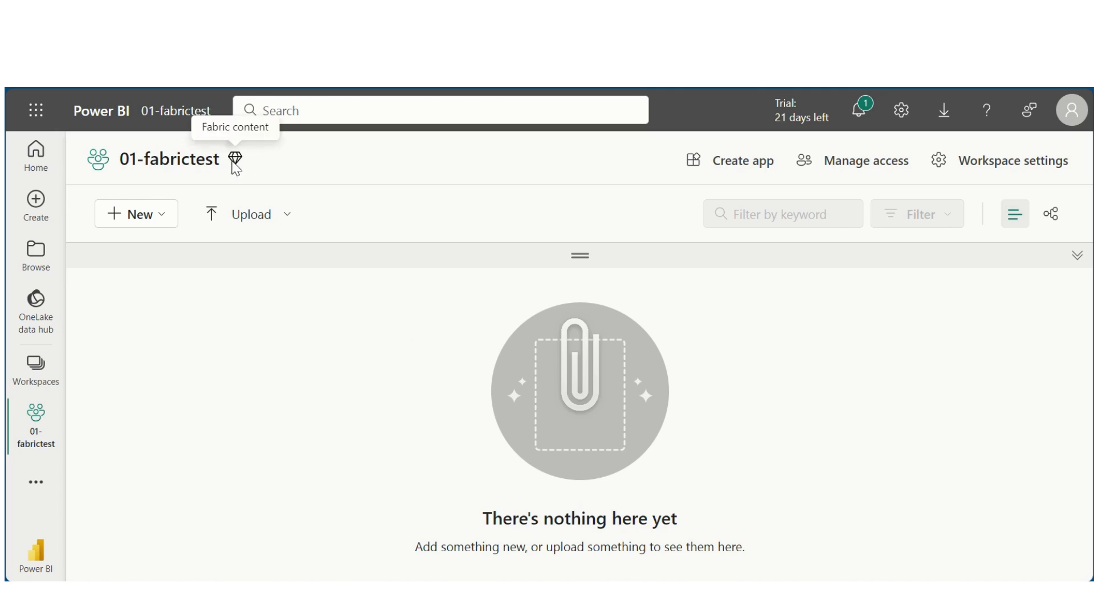
pyautogui.click(160, 219)
pyautogui.click(157, 564)
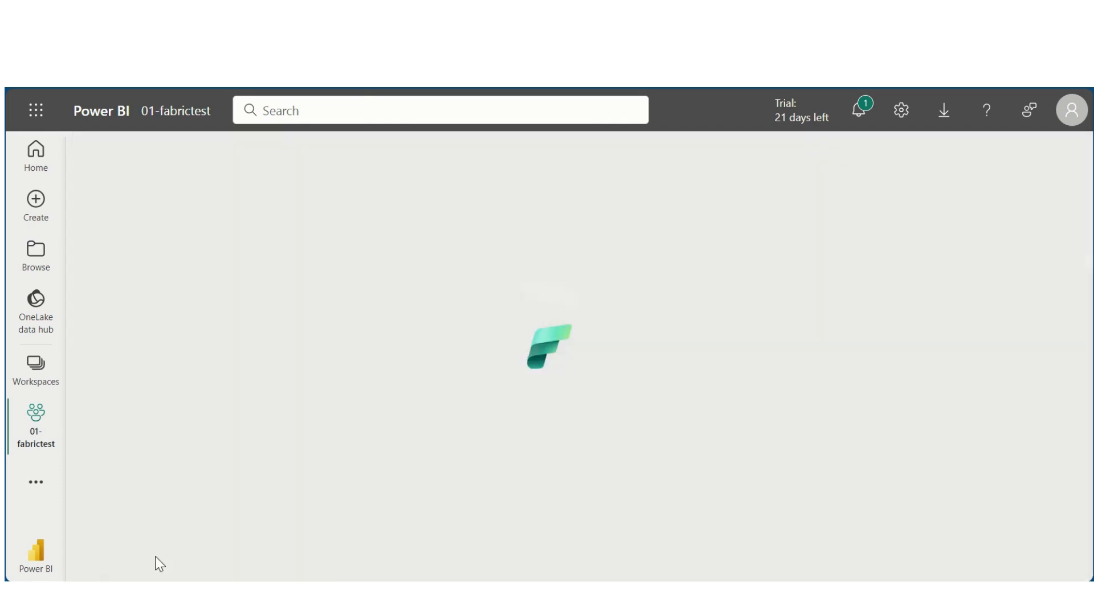
pyautogui.scroll(-1, 518, 525)
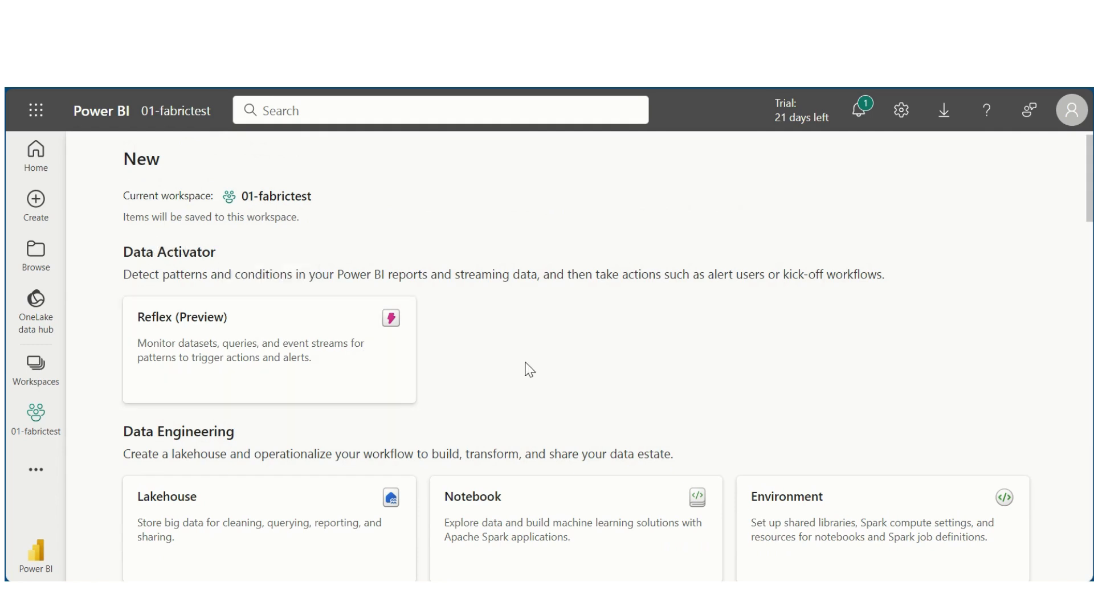
pyautogui.scroll(-3, 529, 369)
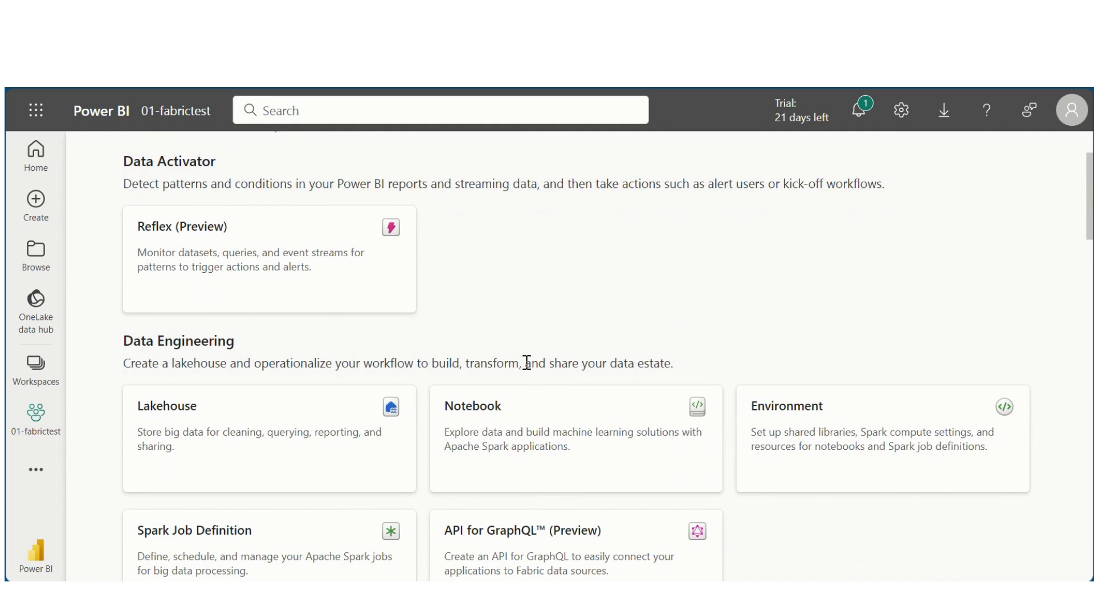
pyautogui.scroll(-2, 495, 271)
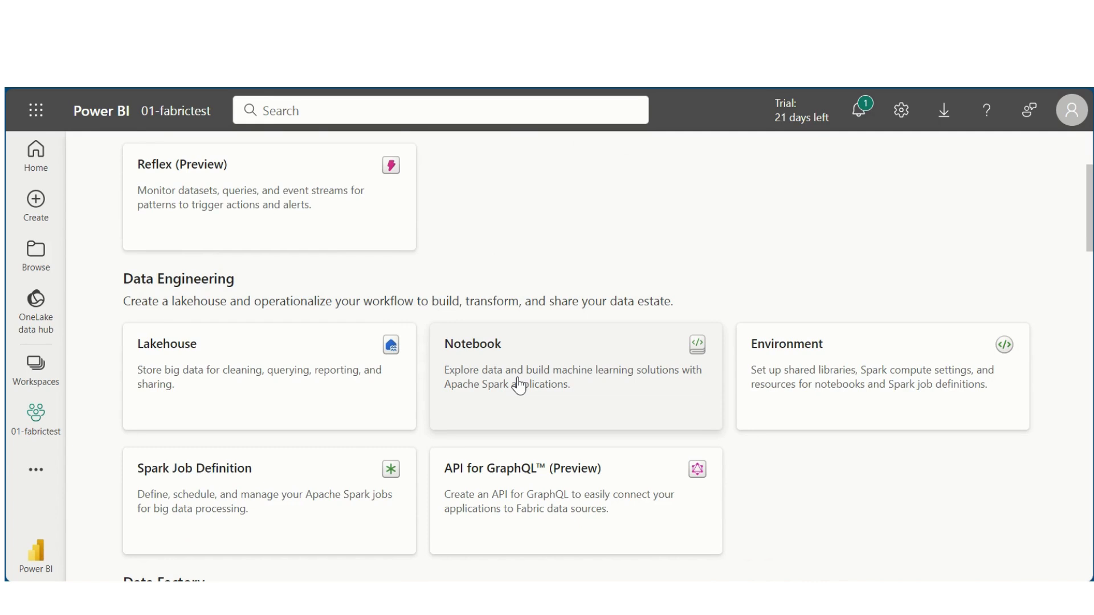
pyautogui.scroll(-3, 518, 385)
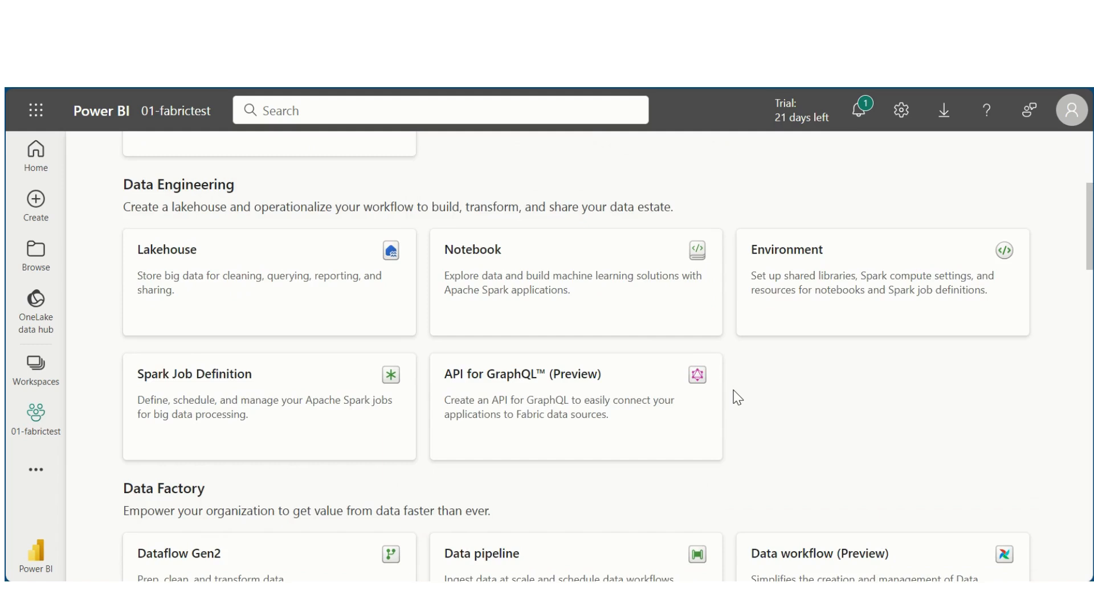
pyautogui.scroll(-7, 738, 398)
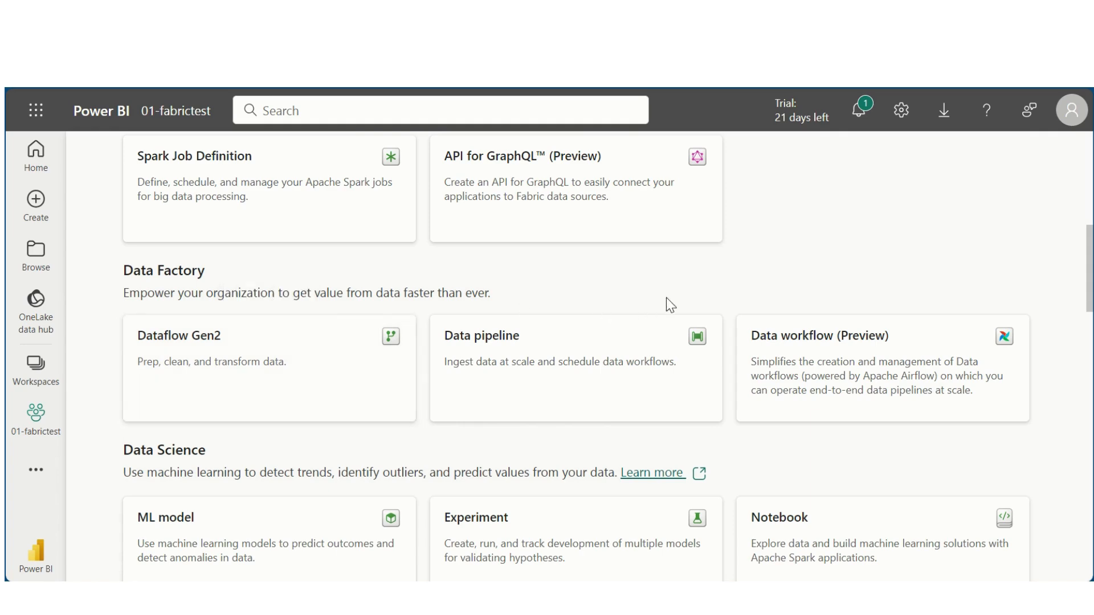
pyautogui.scroll(-3, 665, 297)
pyautogui.scroll(-3, 668, 306)
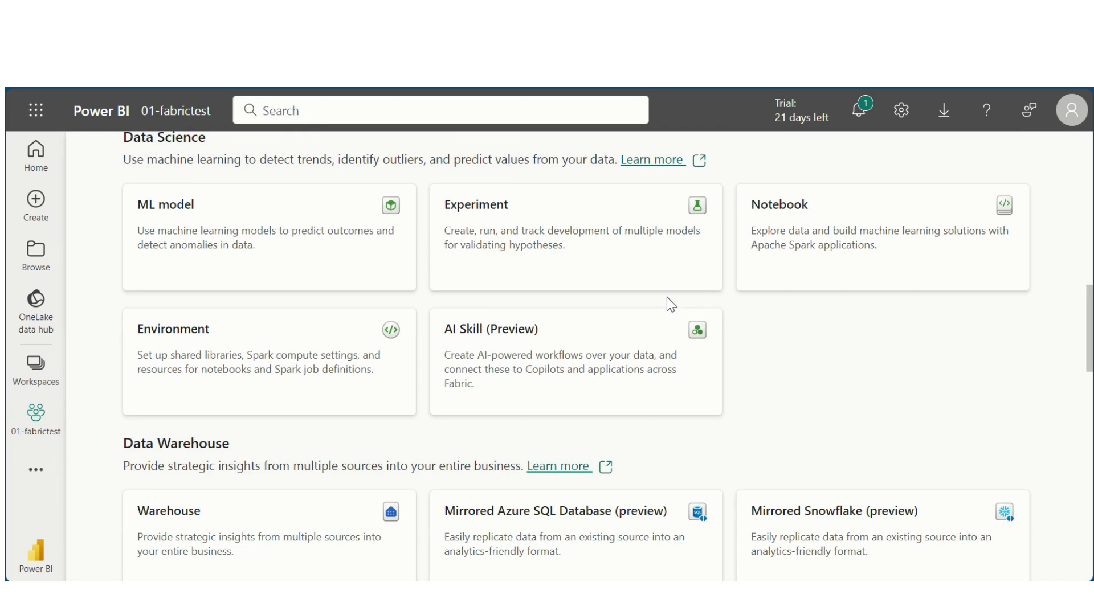
pyautogui.scroll(-4, 667, 297)
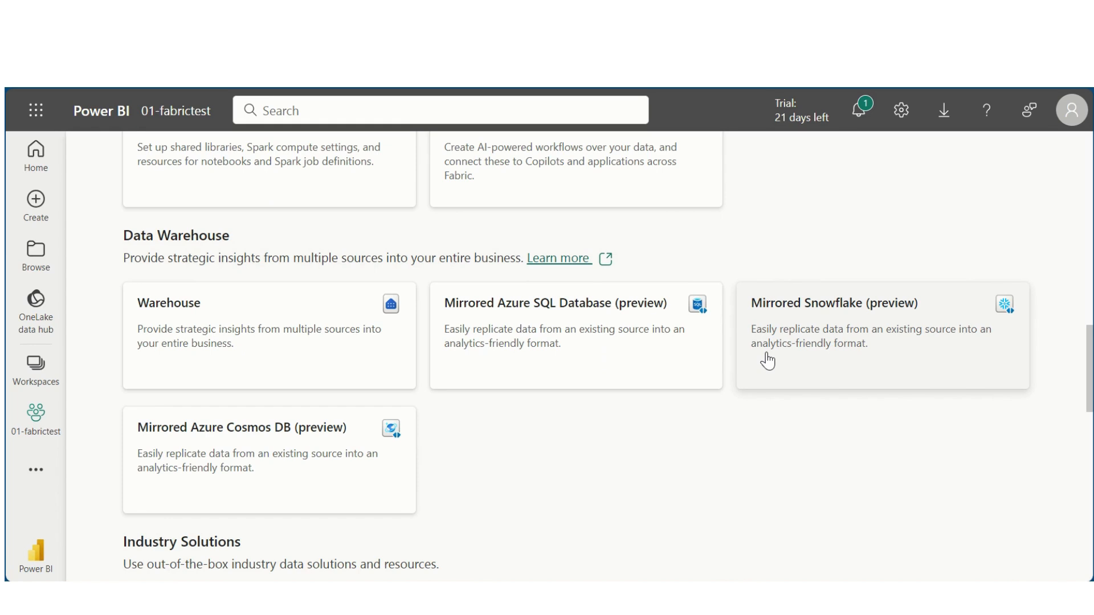
pyautogui.scroll(-6, 767, 353)
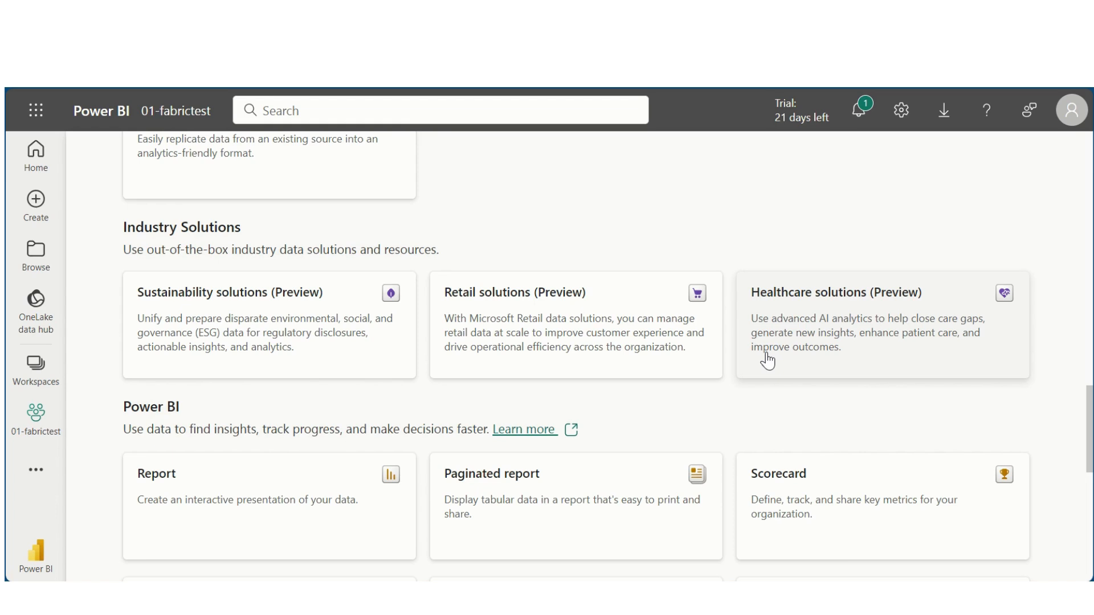
pyautogui.scroll(10, 767, 361)
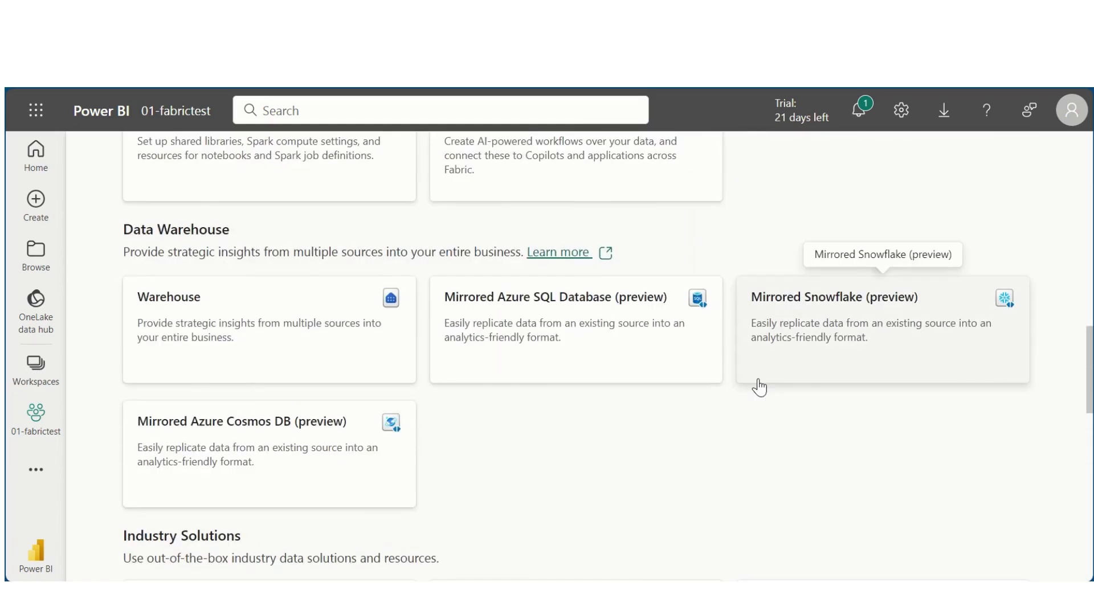
pyautogui.scroll(12, 762, 386)
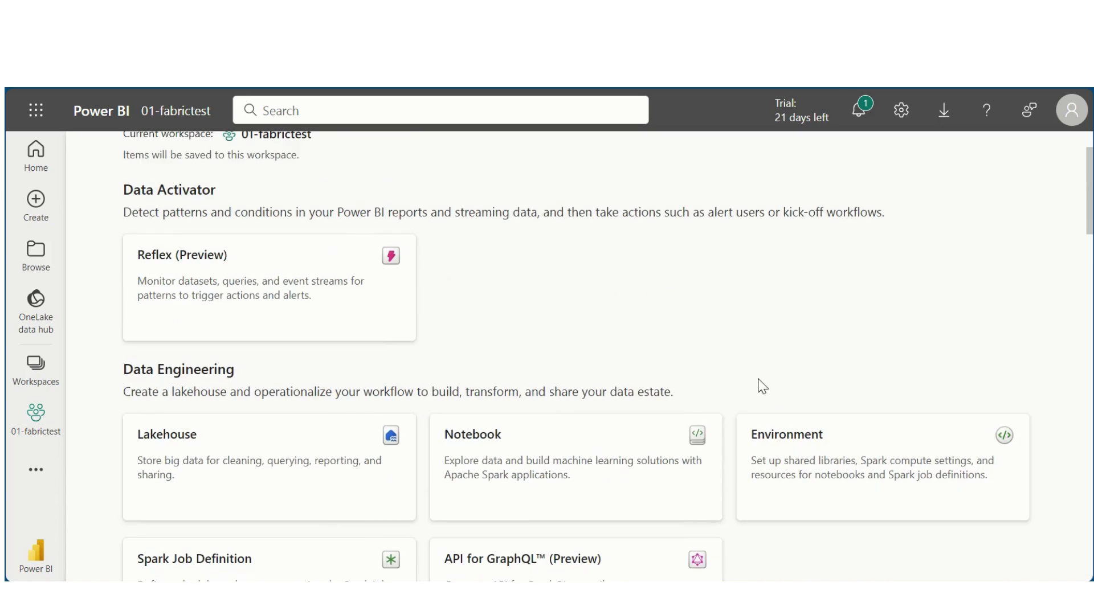
# Step: Create a Lakehouse named lakehousedemo, replacing the mistyped name first
pyautogui.click(267, 480)
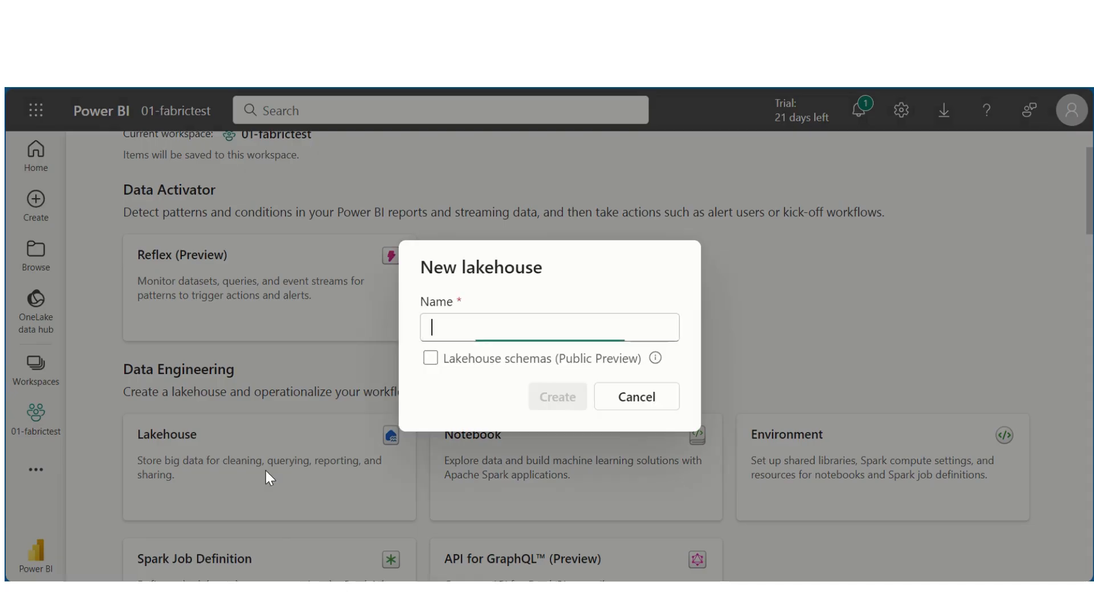
pyautogui.write('01-fa')
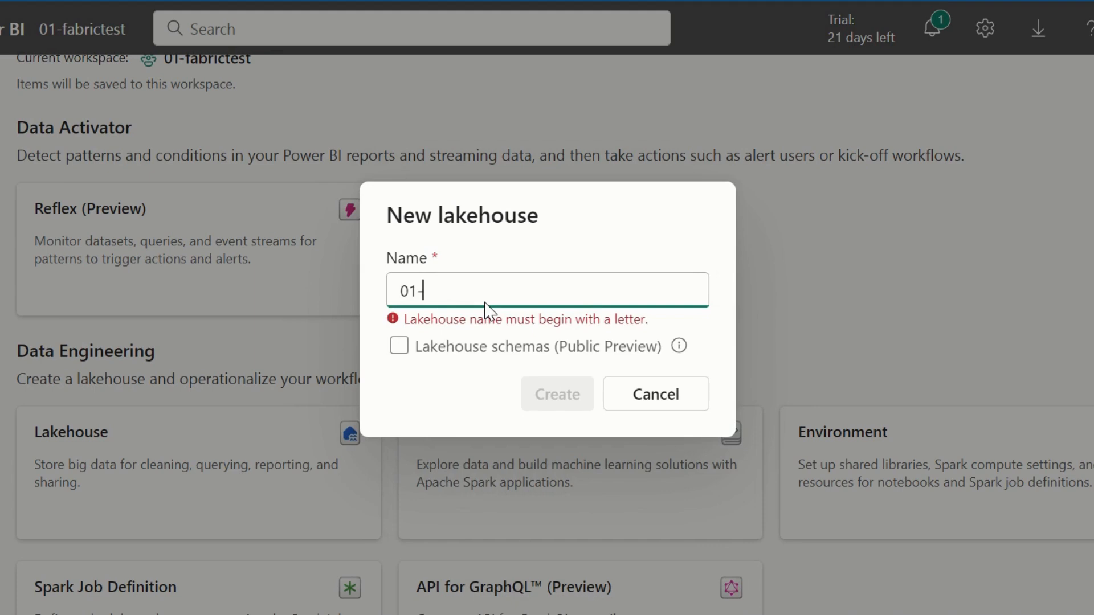
pyautogui.press('BackSpace')
pyautogui.press('BackSpace')
pyautogui.press('BackSpace')
pyautogui.press('BackSpace')
pyautogui.press('BackSpace')
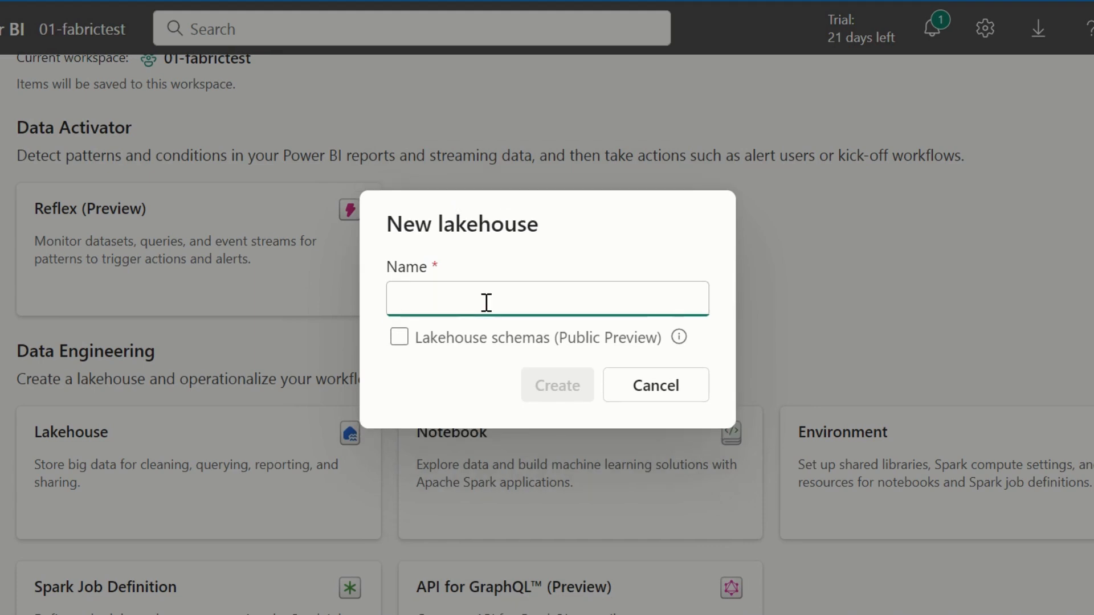
pyautogui.write('lakehouse')
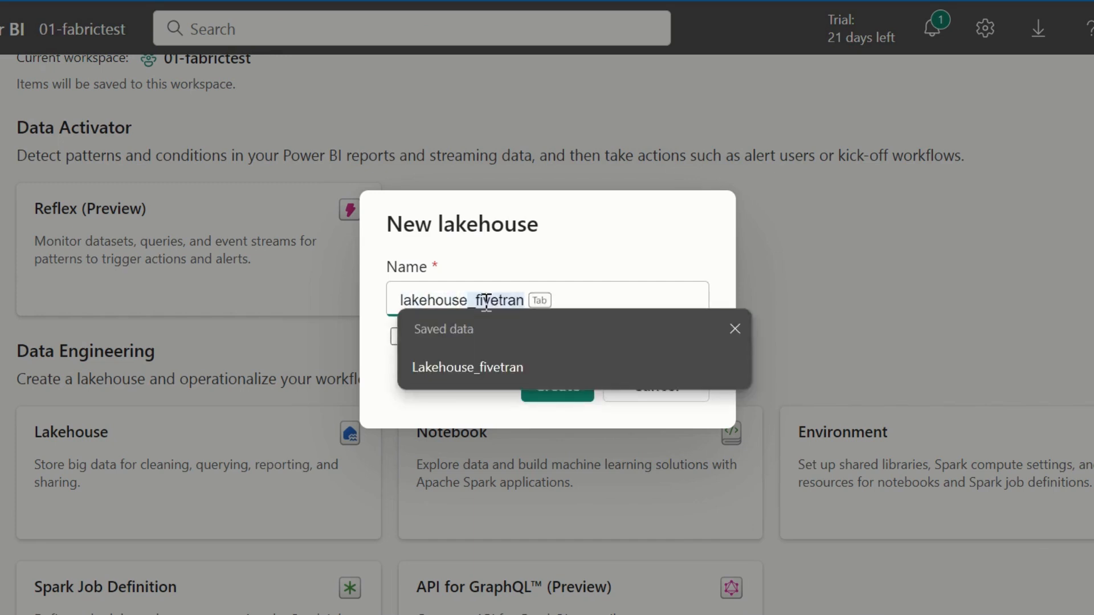
pyautogui.write('demo')
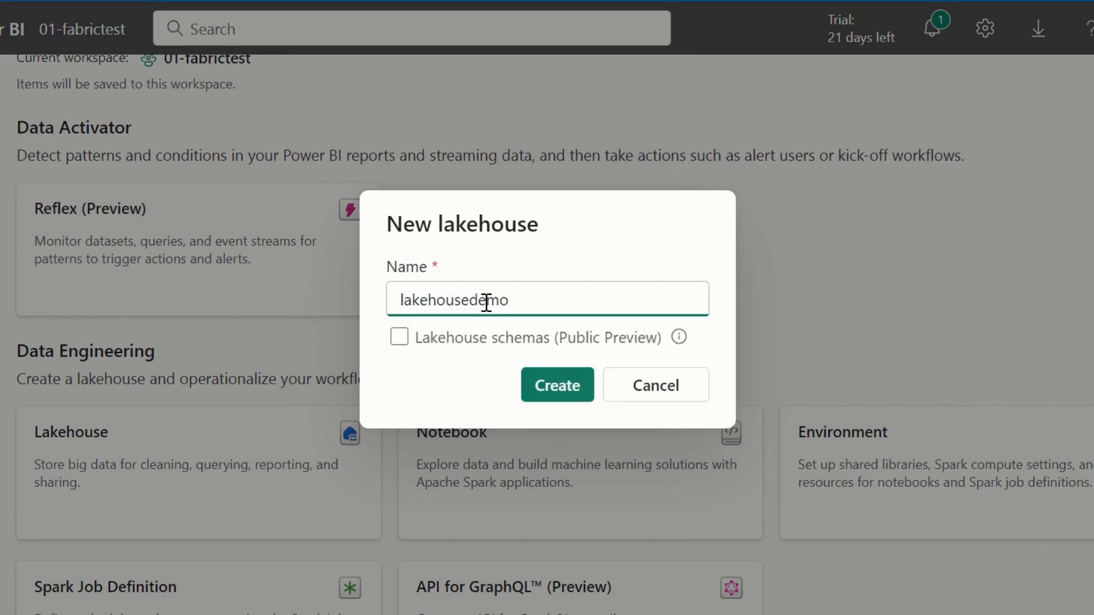
pyautogui.click(554, 392)
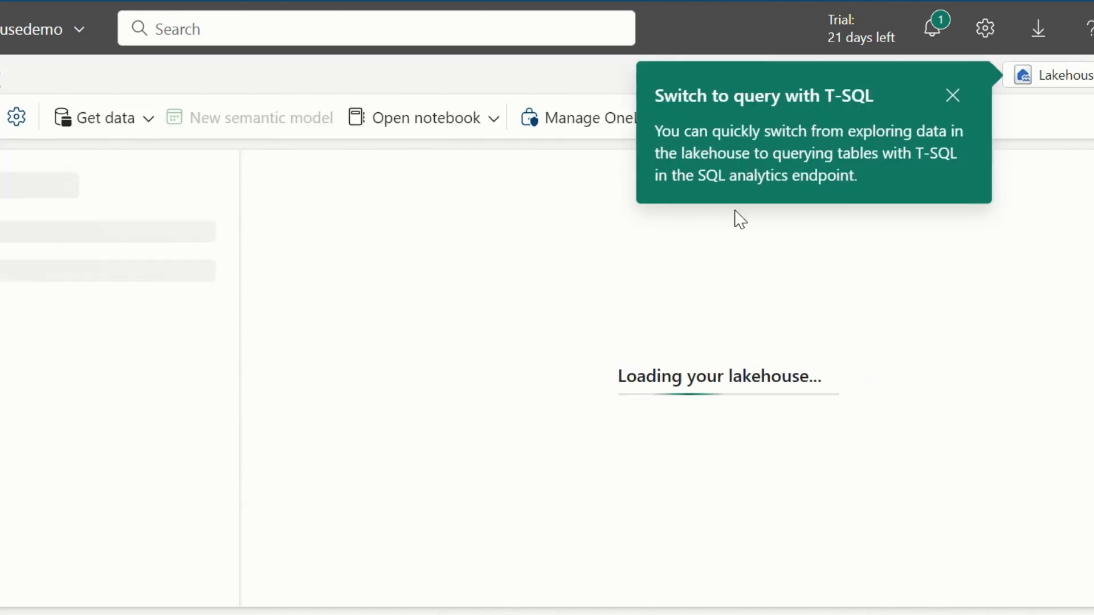
# Step: Dismiss the 'Switch to query with T-SQL' tip on the lakehousedemo page
pyautogui.click(957, 98)
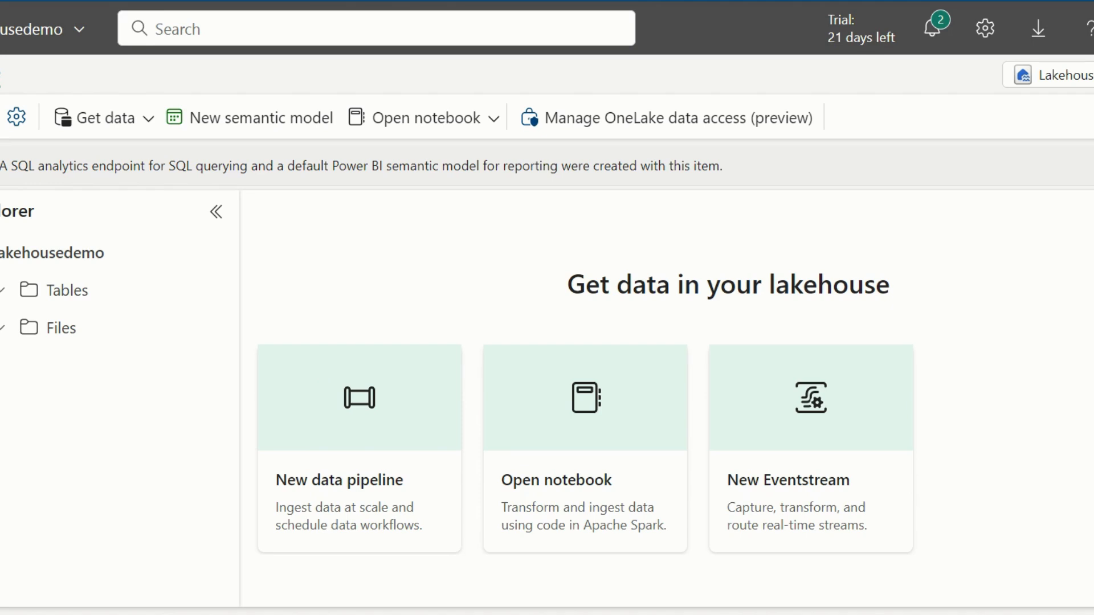
# Step: In the 01-fabrictest item list, widen the Type column and sort by Refreshed
pyautogui.click(0, 367)
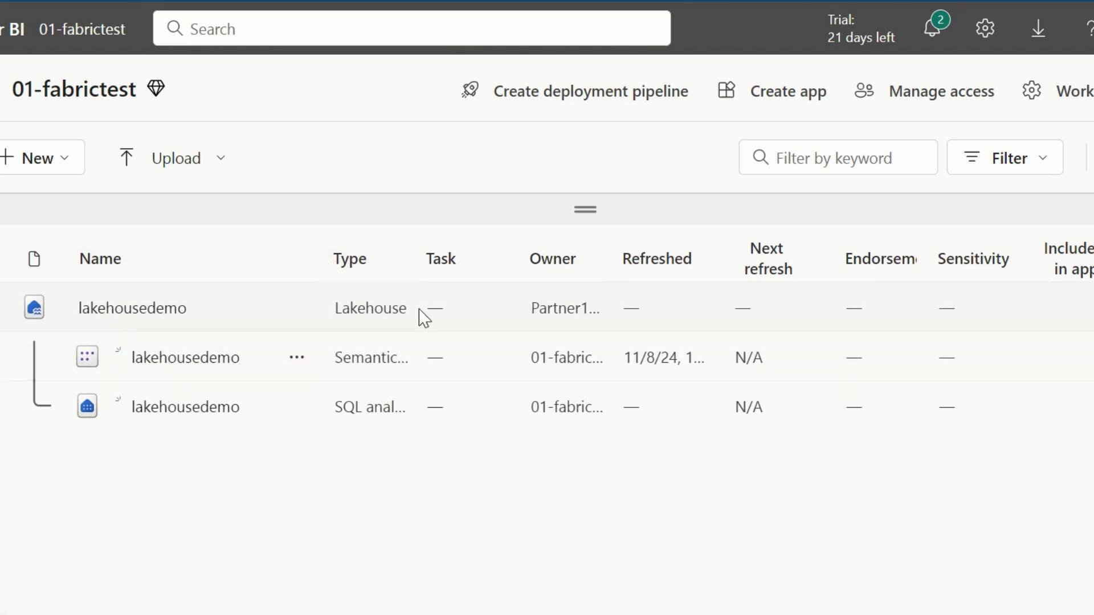
pyautogui.moveTo(412, 258); pyautogui.dragTo(581, 261)
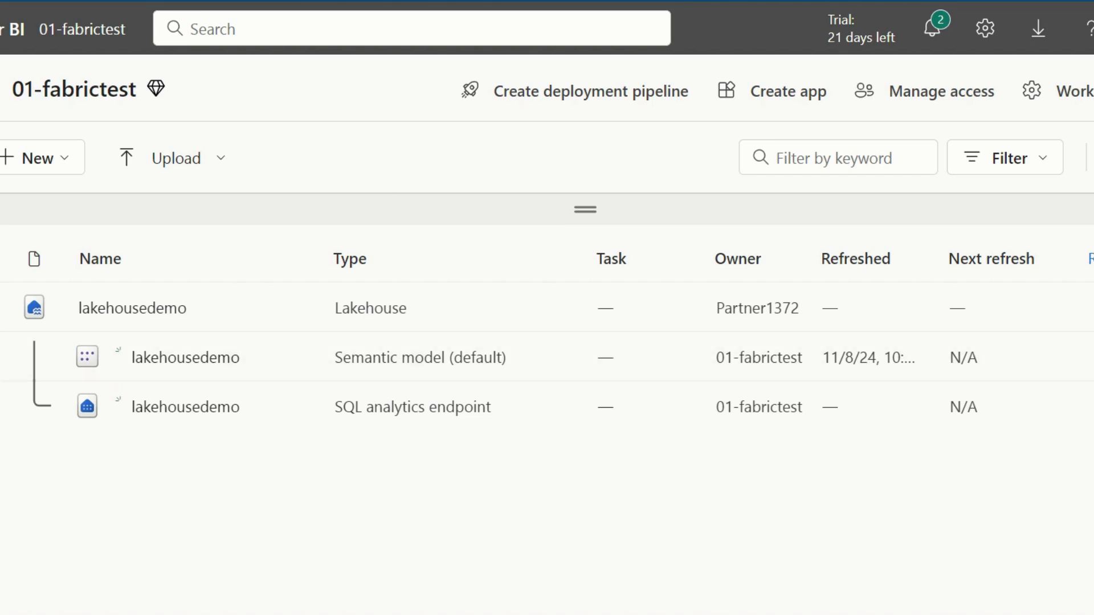
pyautogui.click(631, 269)
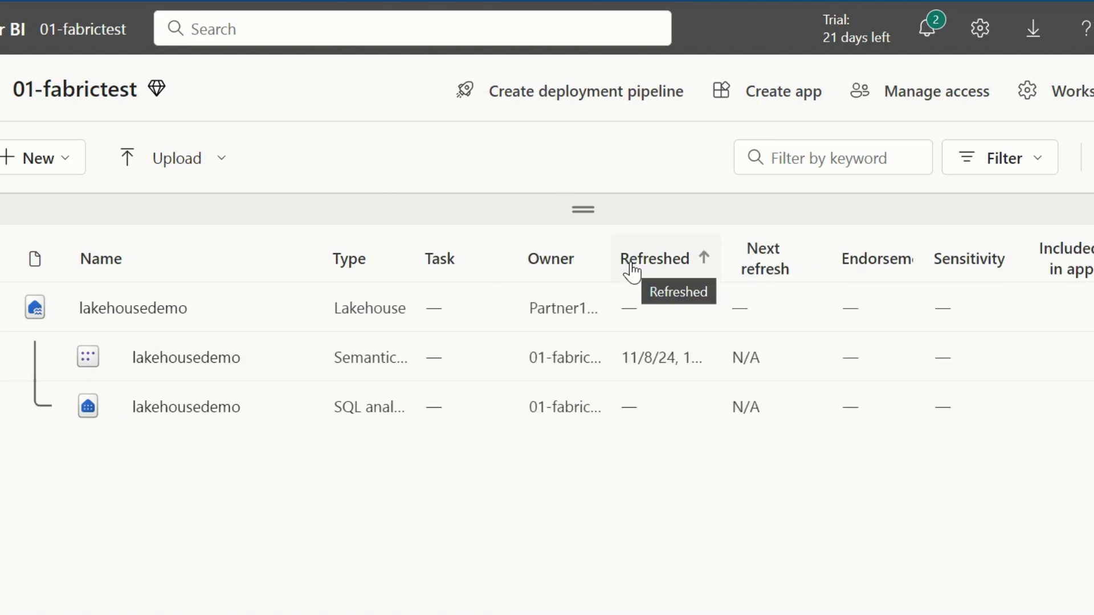